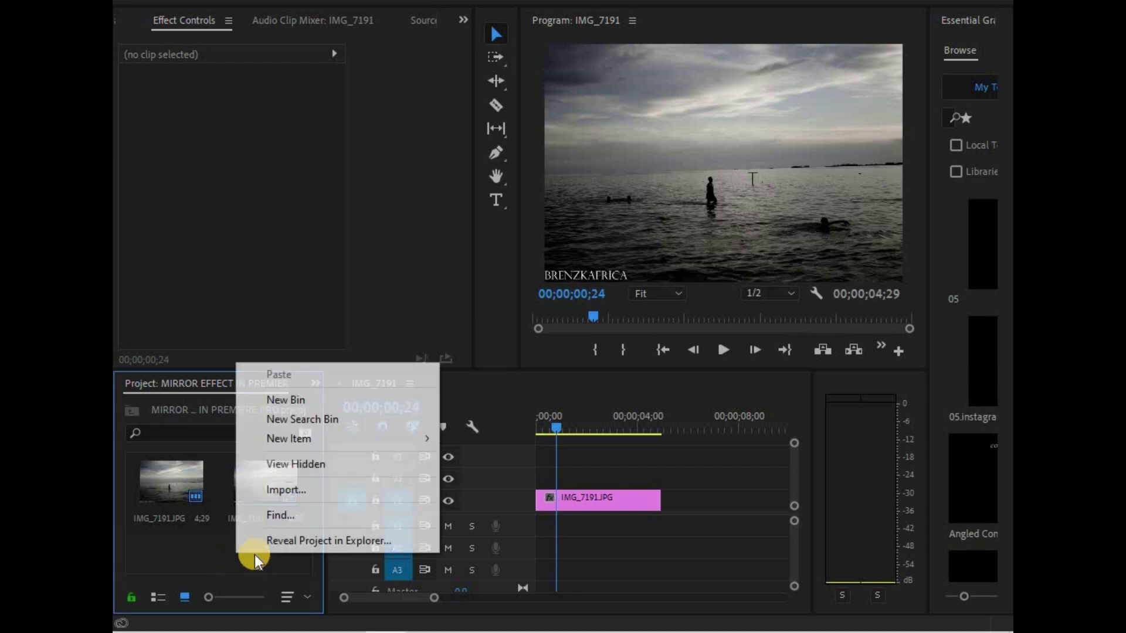
Create a new 4272×2848, 29.97 fps adjustment layer in the project bin
click(202, 540)
right_click(205, 544)
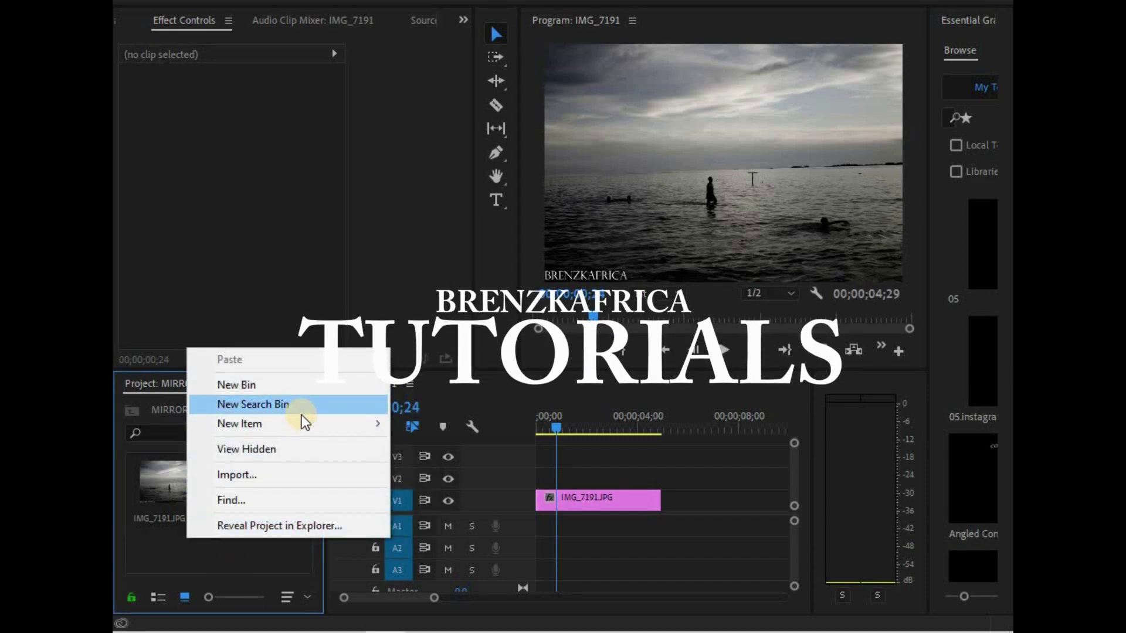
mouse_move(297, 424)
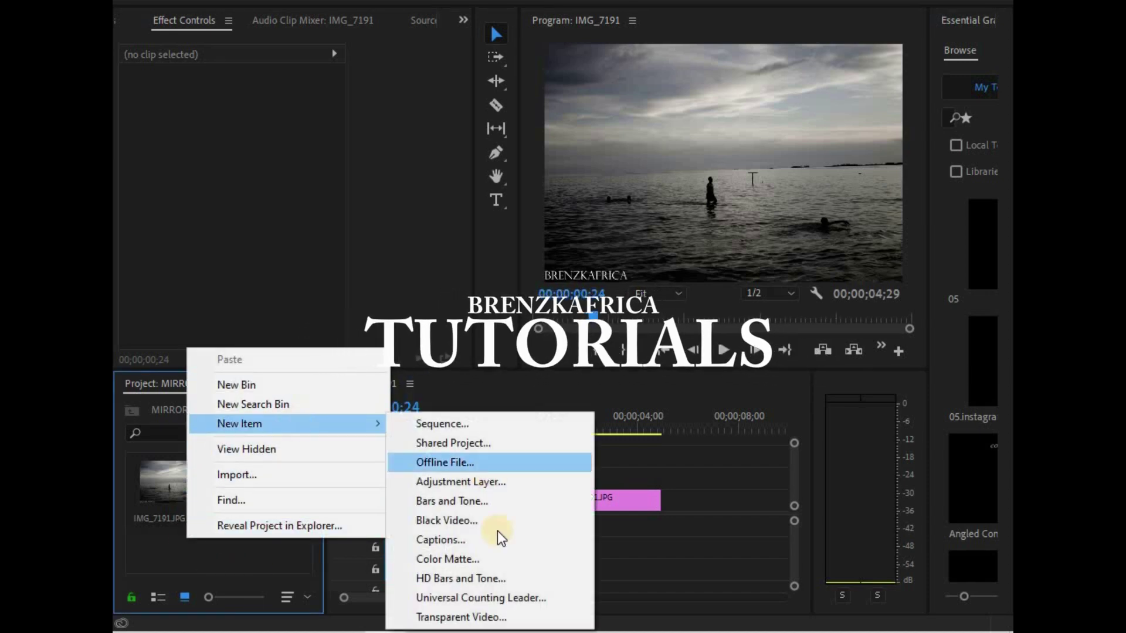
click(476, 480)
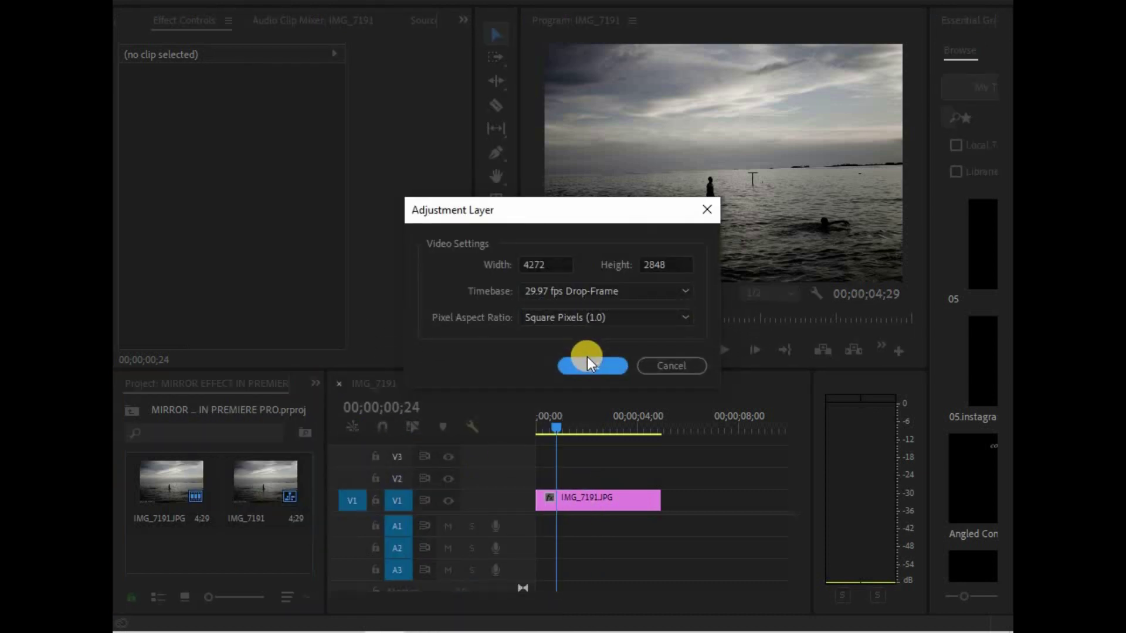
click(590, 361)
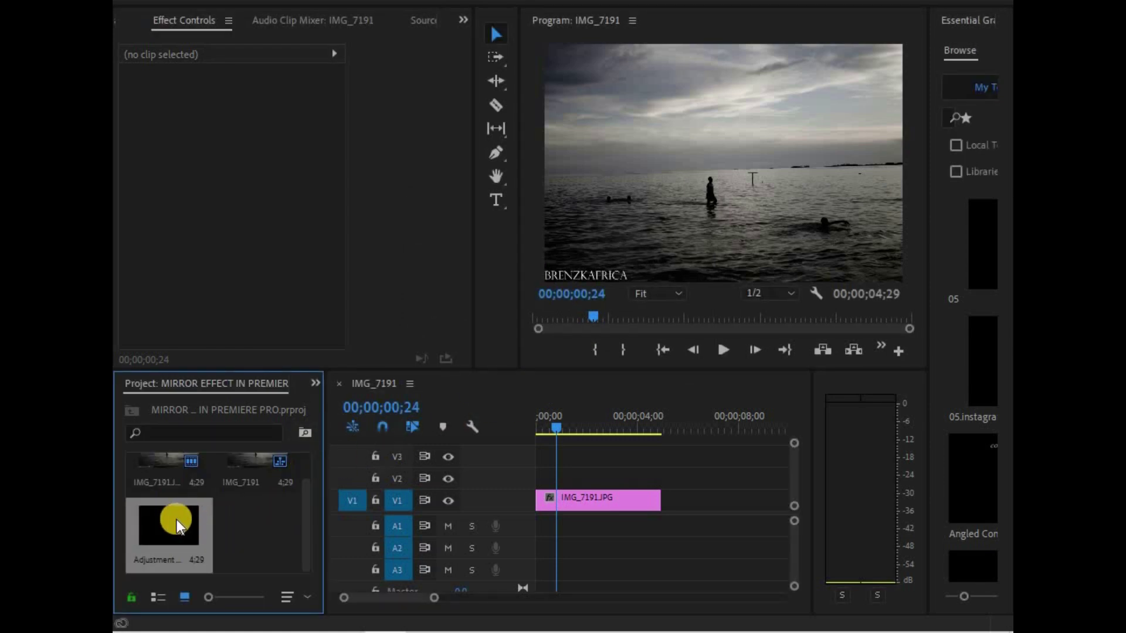
Place the adjustment layer on V2 above IMG_7191.JPG, trimmed to end with the photo
drag(239, 542, 543, 487)
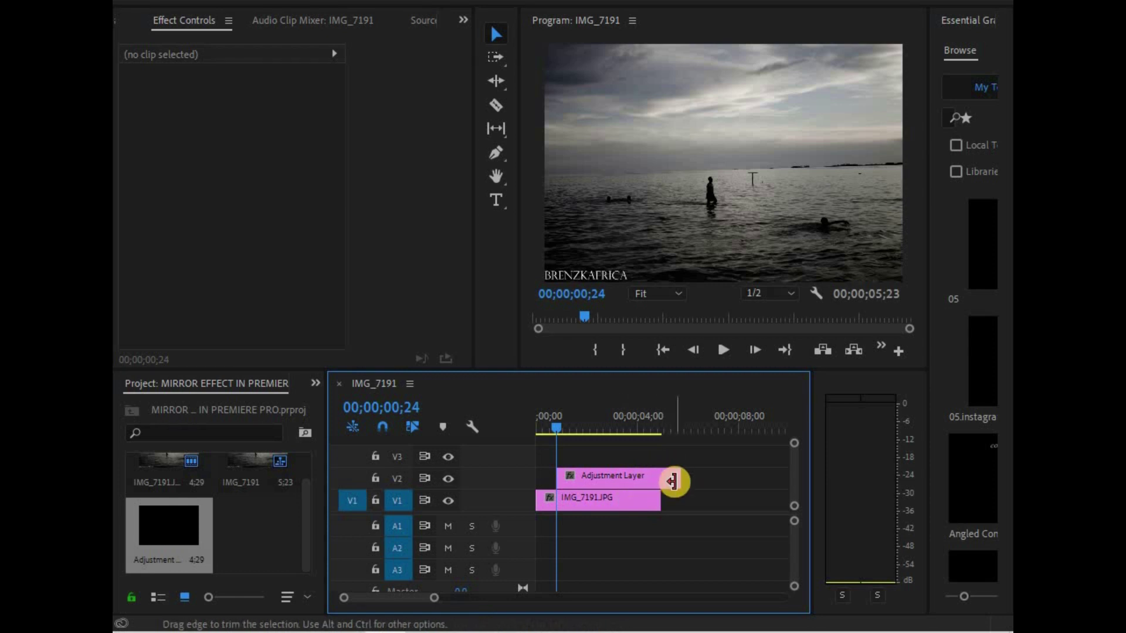
mouse_move(677, 473)
mouse_down()
mouse_move(649, 475)
mouse_move(716, 476)
mouse_move(660, 476)
mouse_up()
click(602, 503)
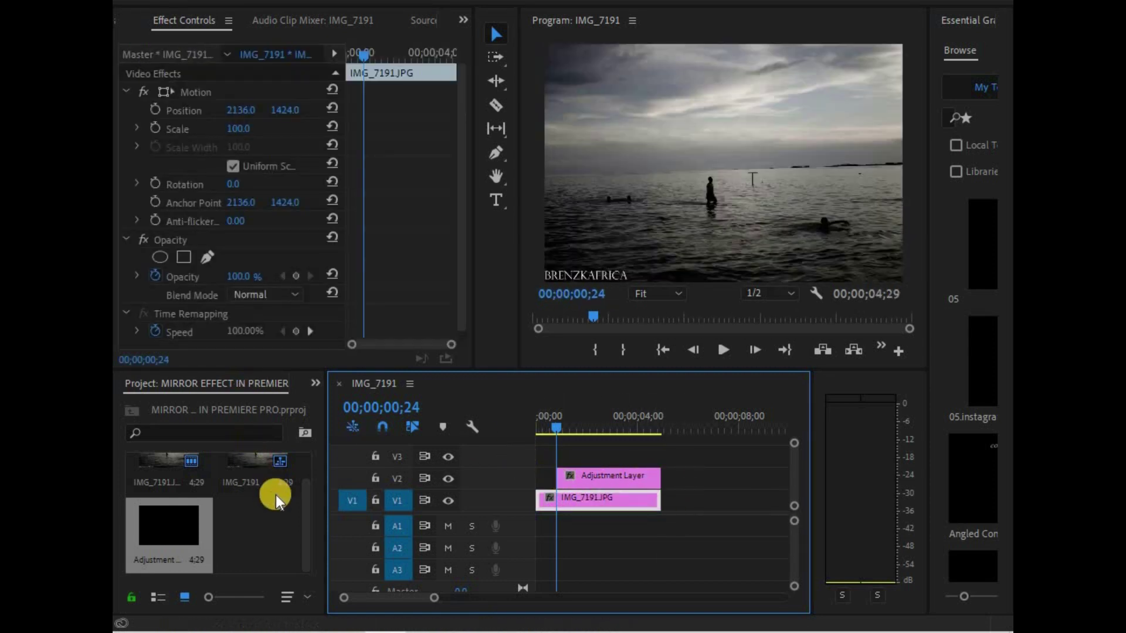
click(304, 502)
Search the Effects panel for 'transfo' and apply Distort > Transform to the adjustment layer
scroll(311, 492, down, 1)
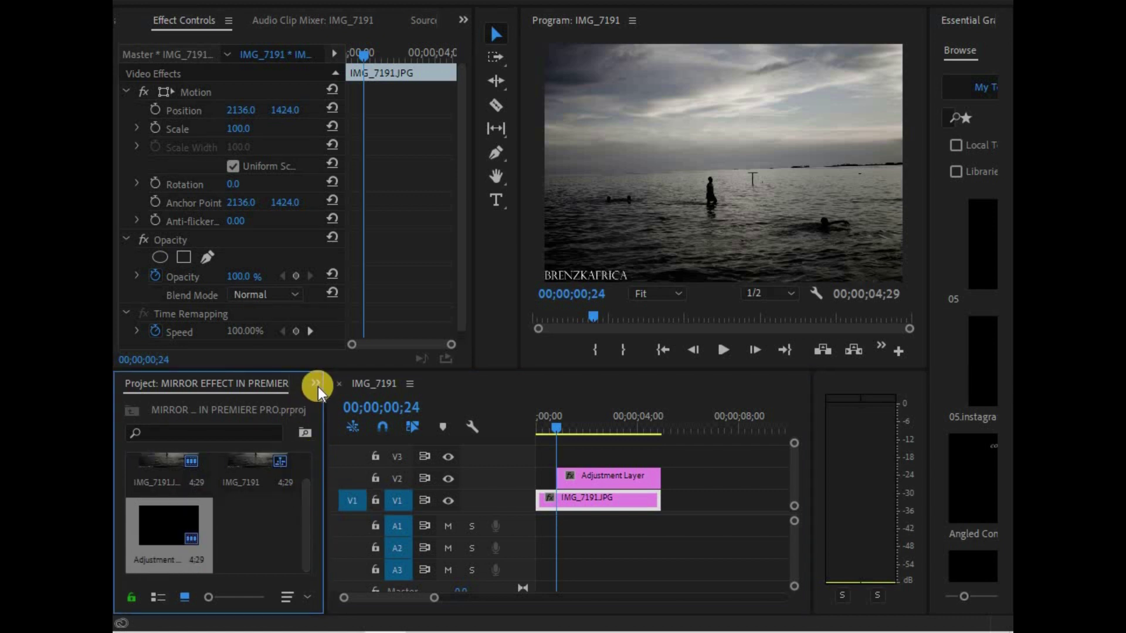
click(316, 384)
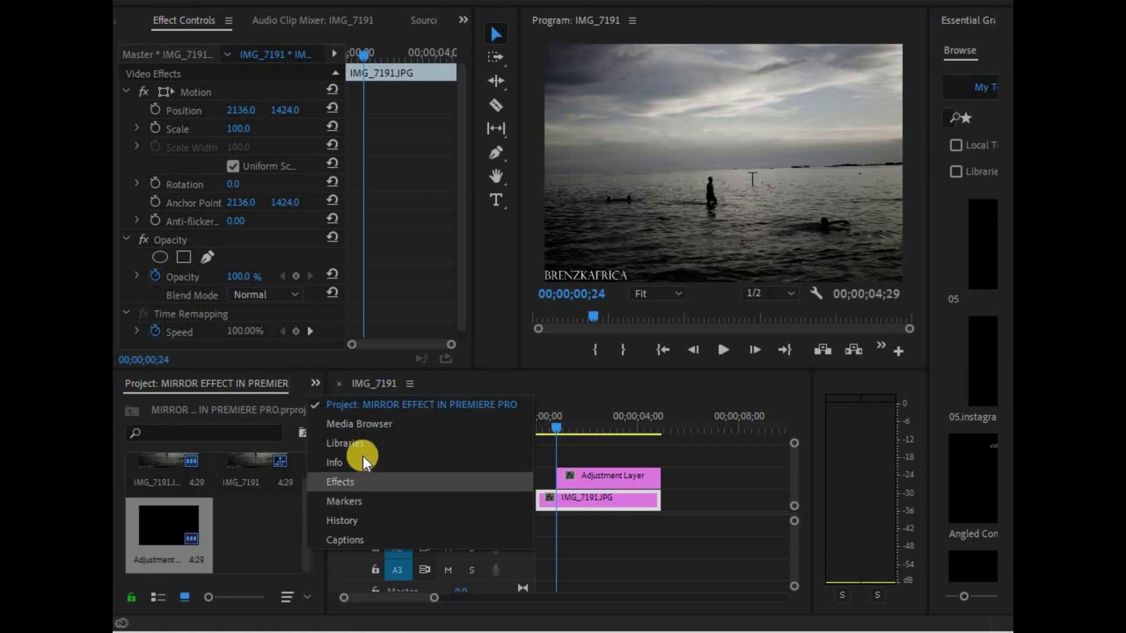
click(372, 491)
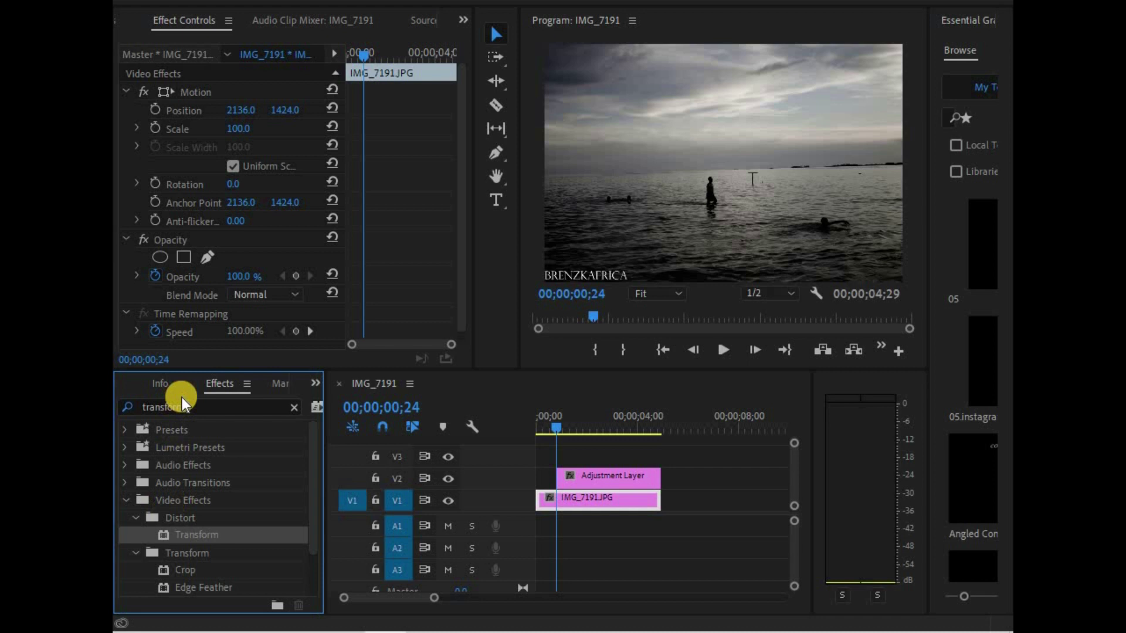
double_click(203, 405)
text(t)
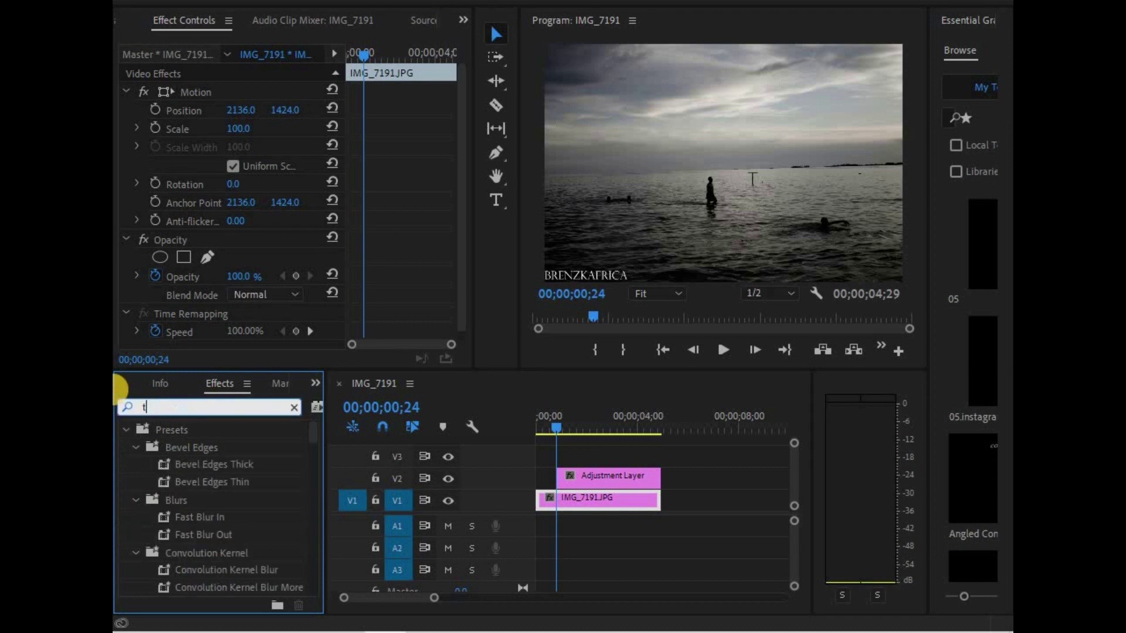
text(rans)
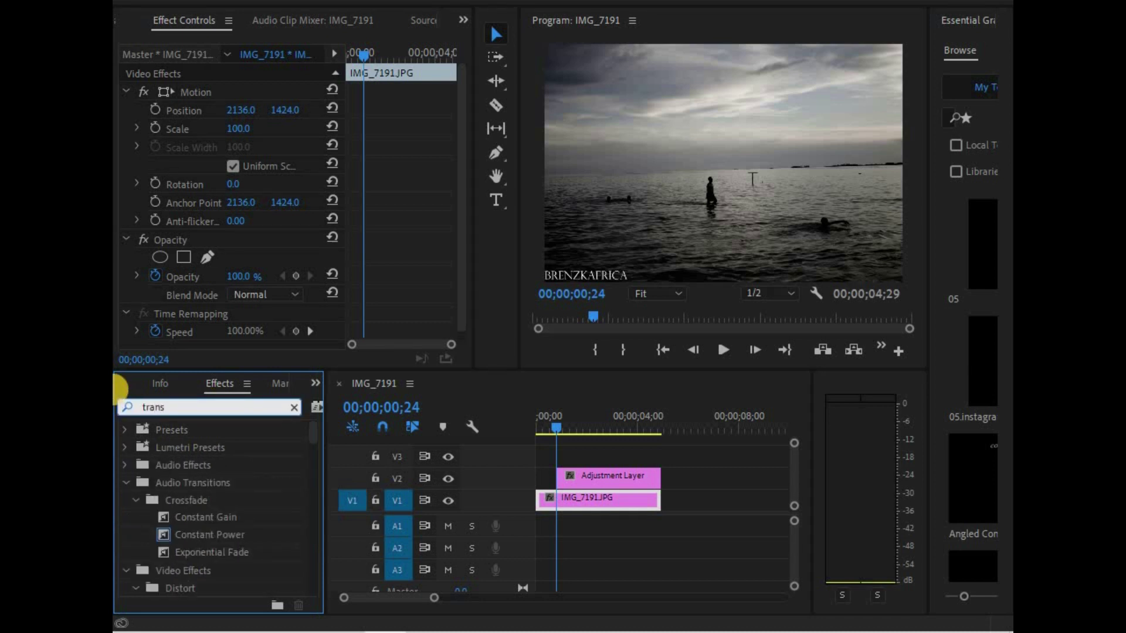
text(fo)
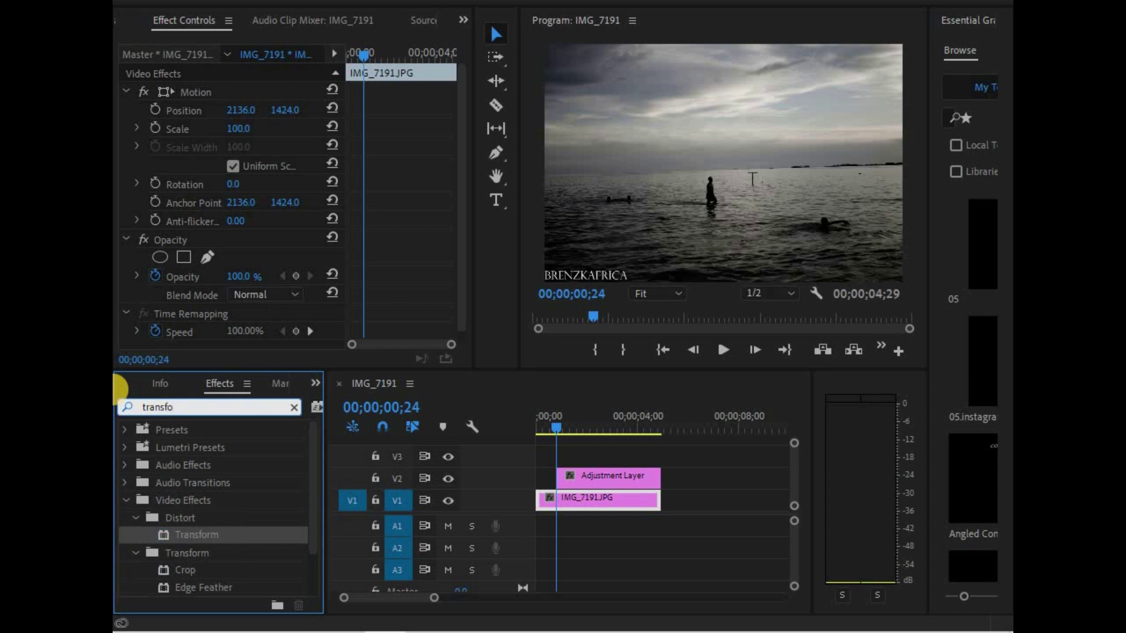
drag(208, 533, 558, 474)
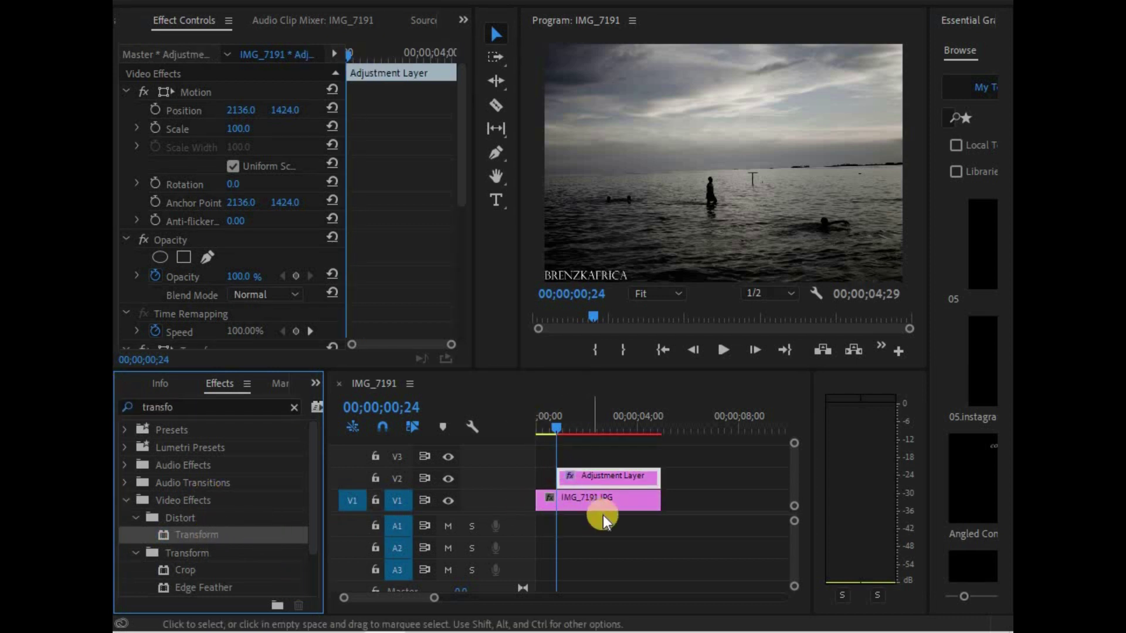
At 00;00;01;03, make Motion scale non-uniform with Scale Height 125 and Scale Width 39
click(598, 476)
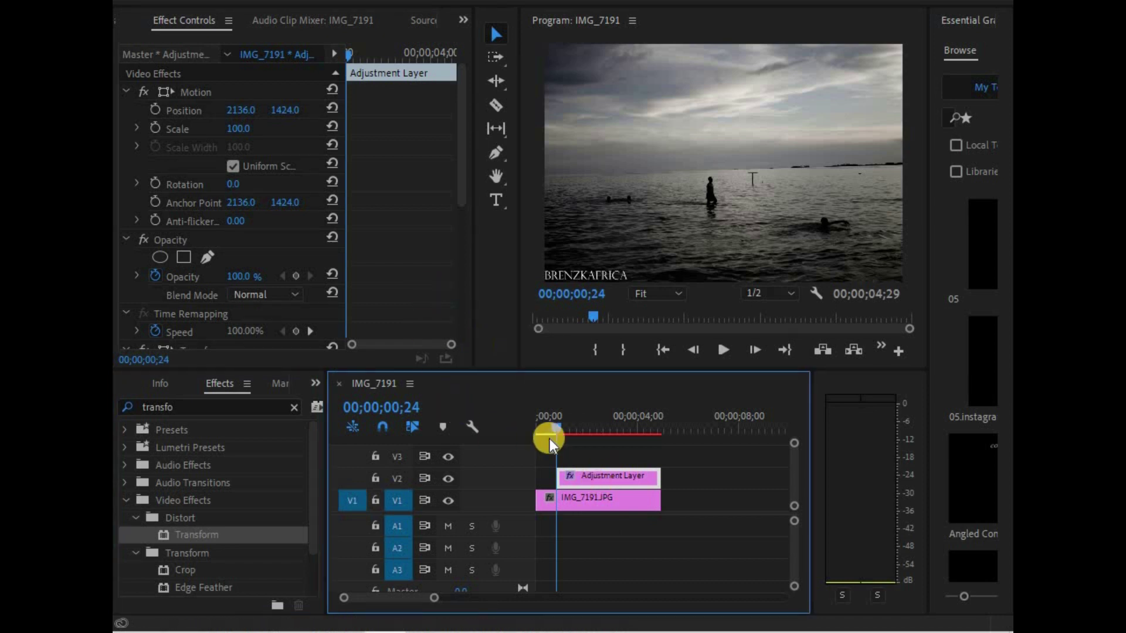
drag(550, 444, 563, 427)
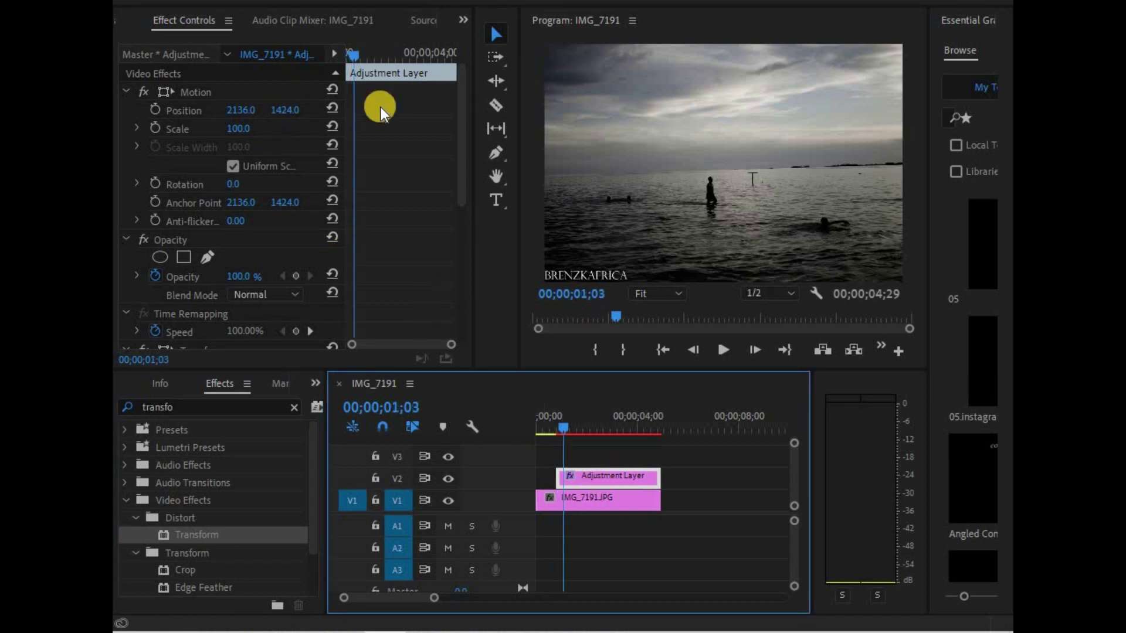
click(232, 166)
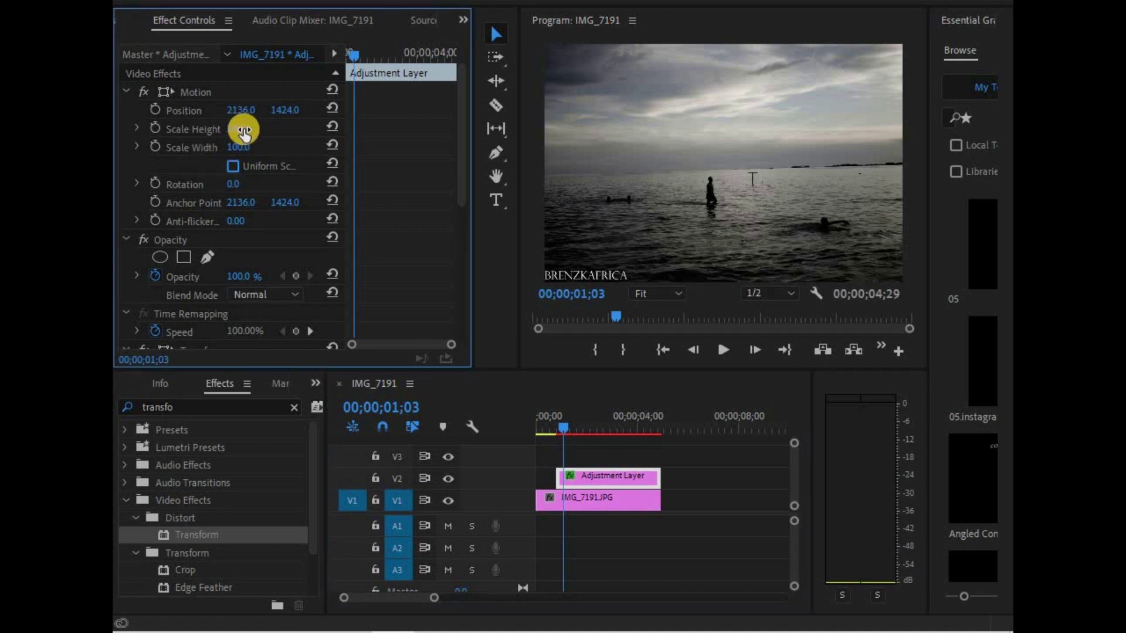
click(251, 123)
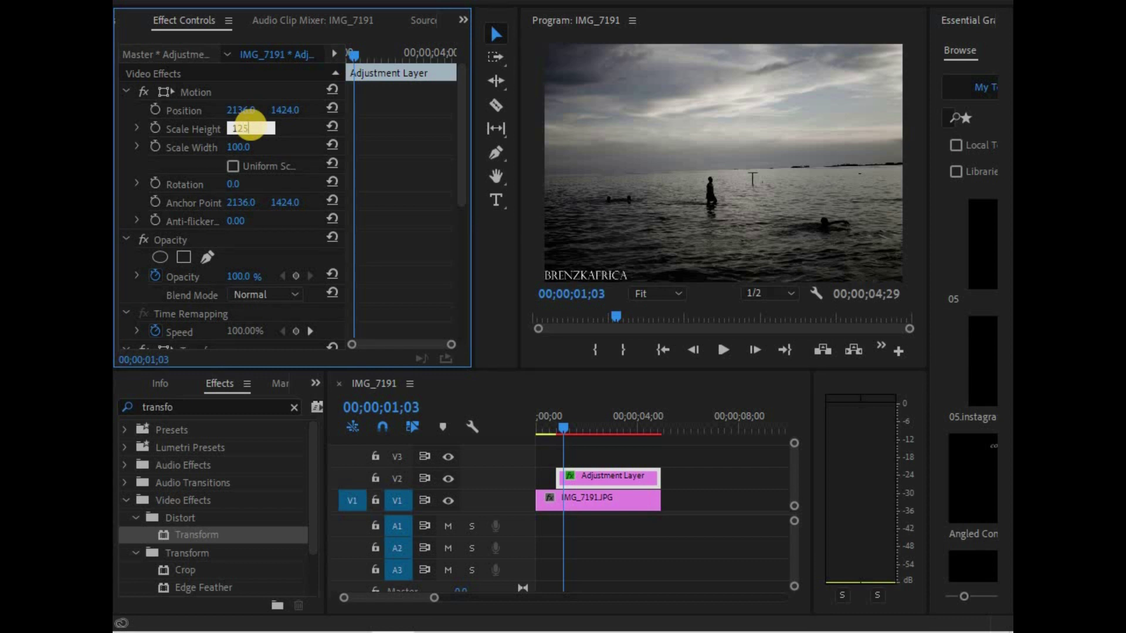
click(251, 145)
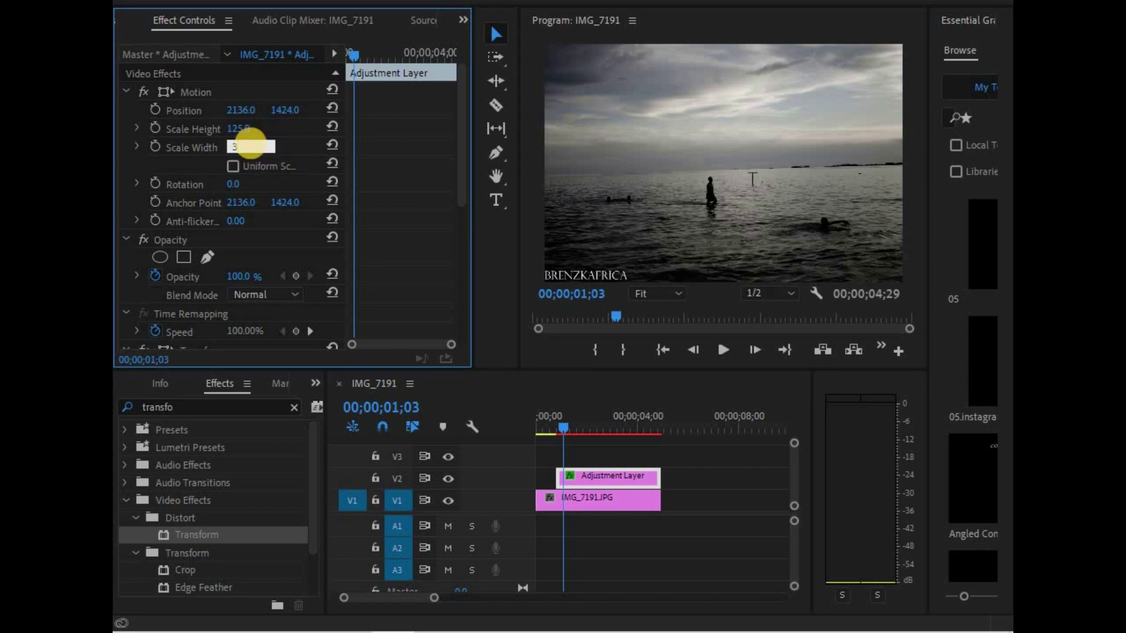
key(Return)
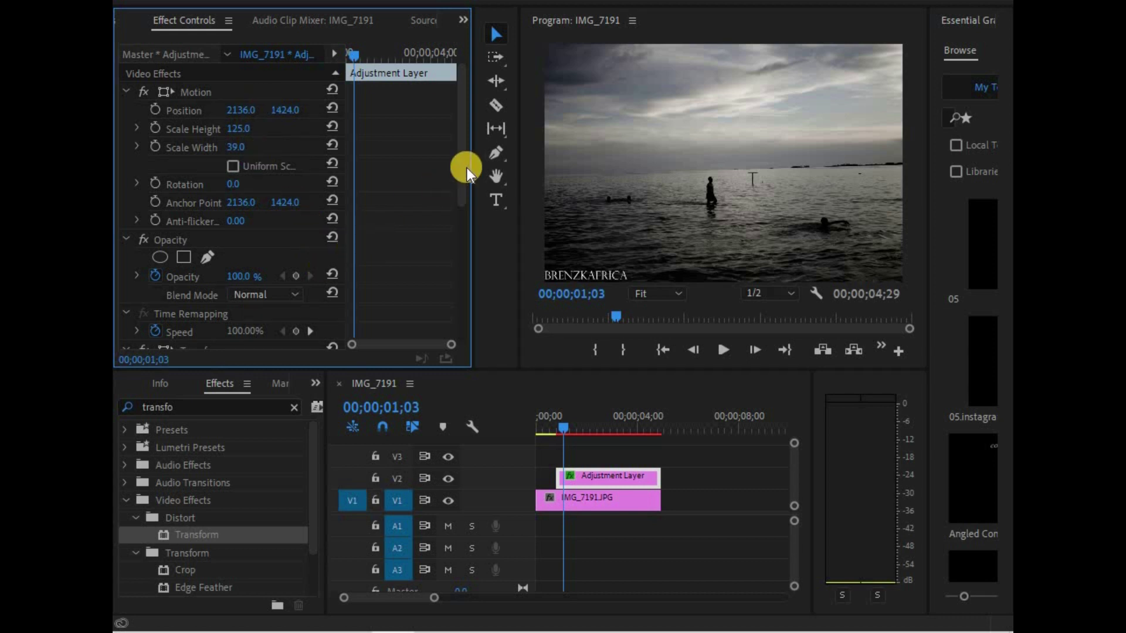
Set the Transform effect's Scale to 130, splitting the photo into three mirrored panels
drag(462, 149, 428, 194)
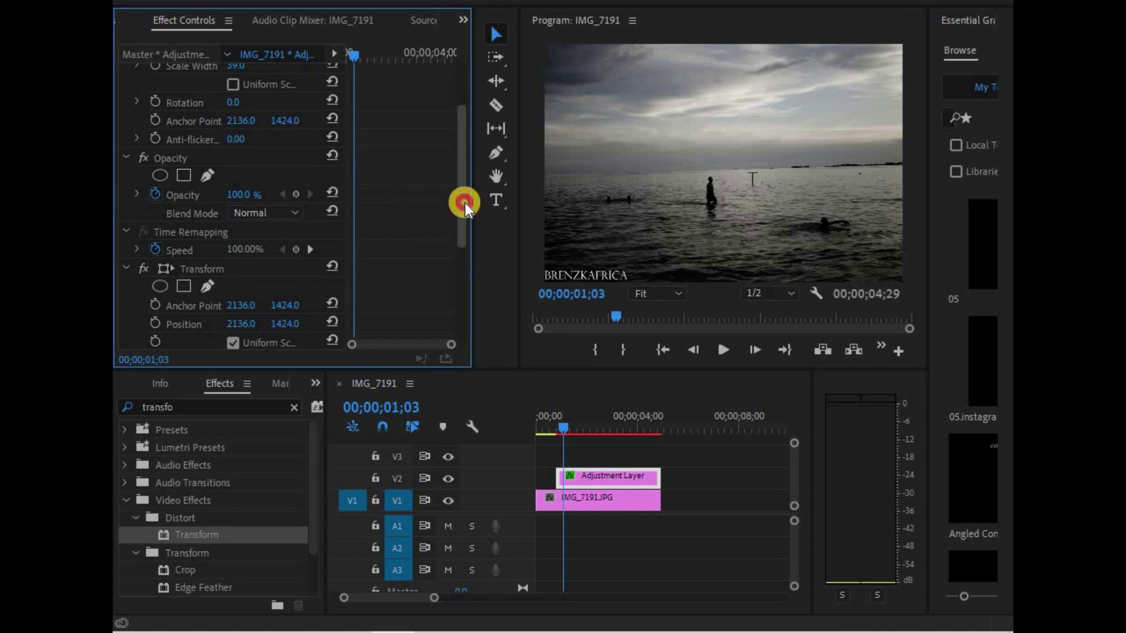
drag(465, 202, 329, 272)
click(242, 227)
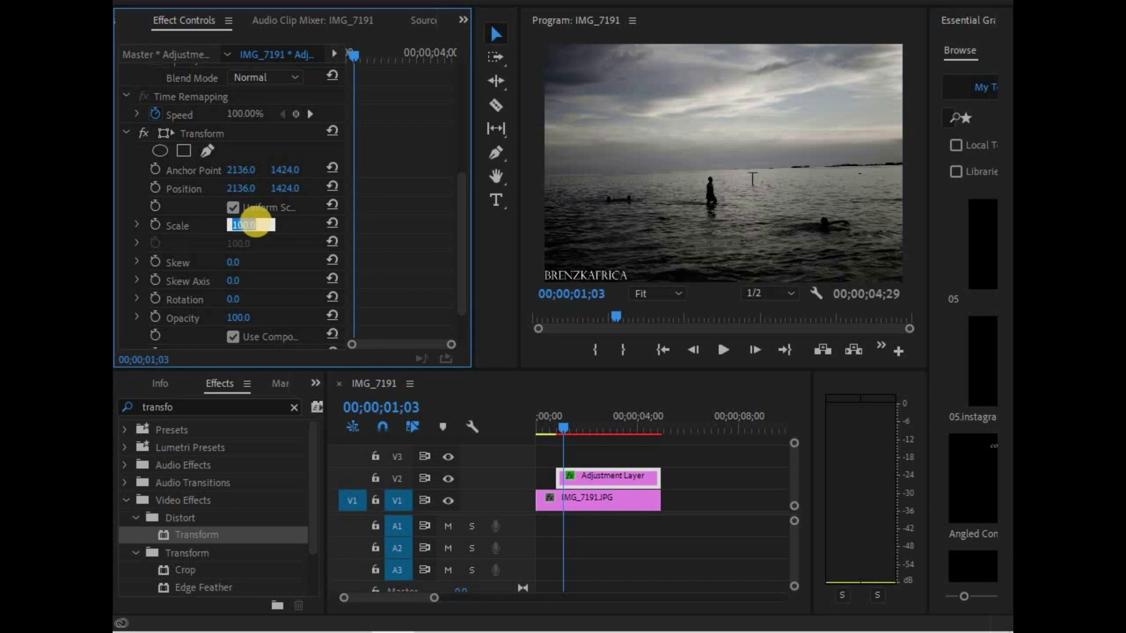
text(2)
scroll(245, 269, up, 1)
key(BackSpace)
text(13)
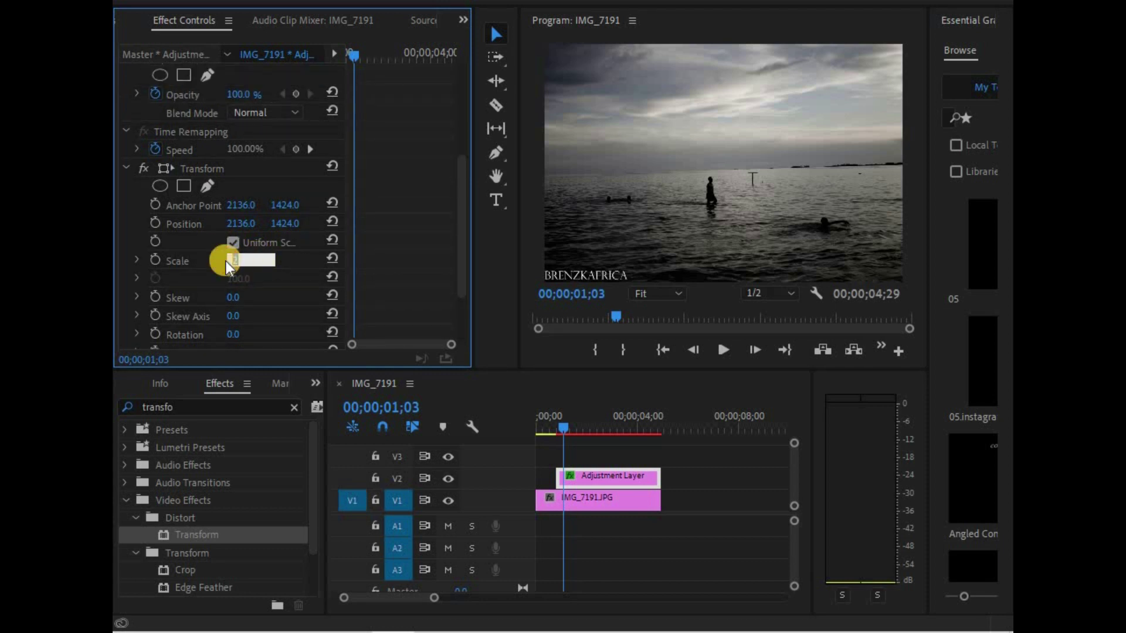
text(0)
key(Return)
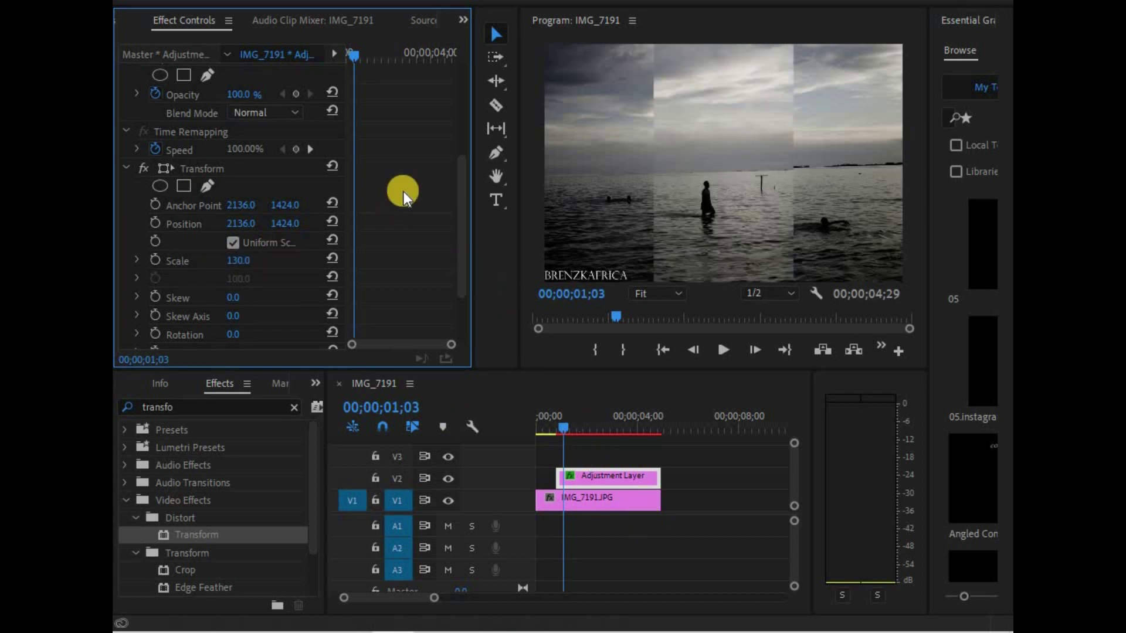
Rotate the adjustment layer 25° with Scale Height 150 so the strips tilt diagonally
drag(462, 181, 464, 166)
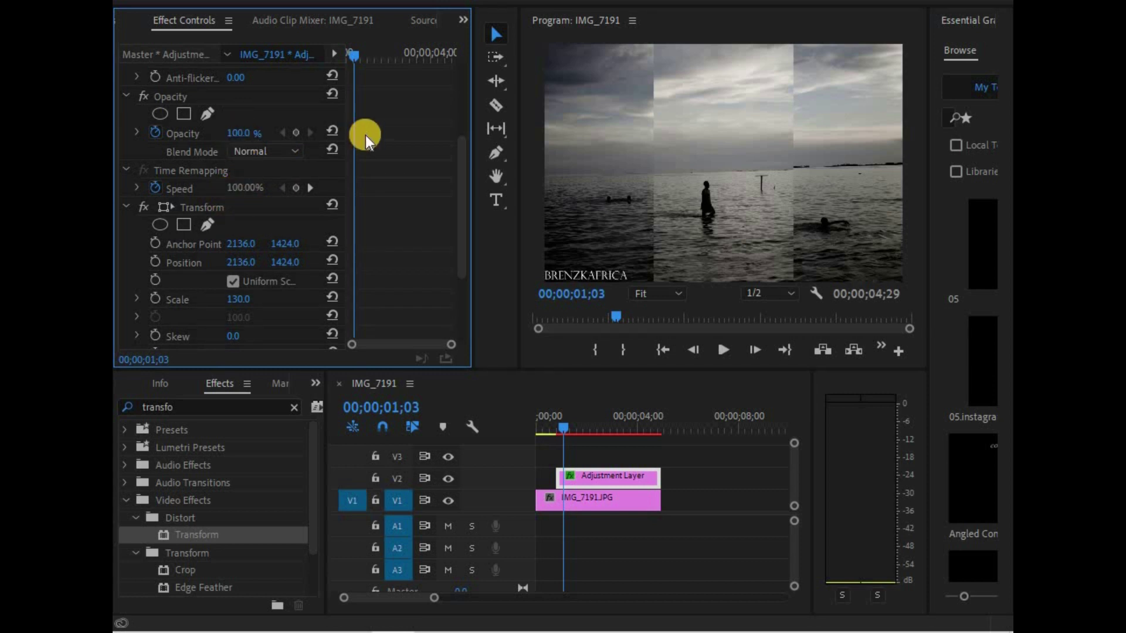
drag(465, 163, 469, 113)
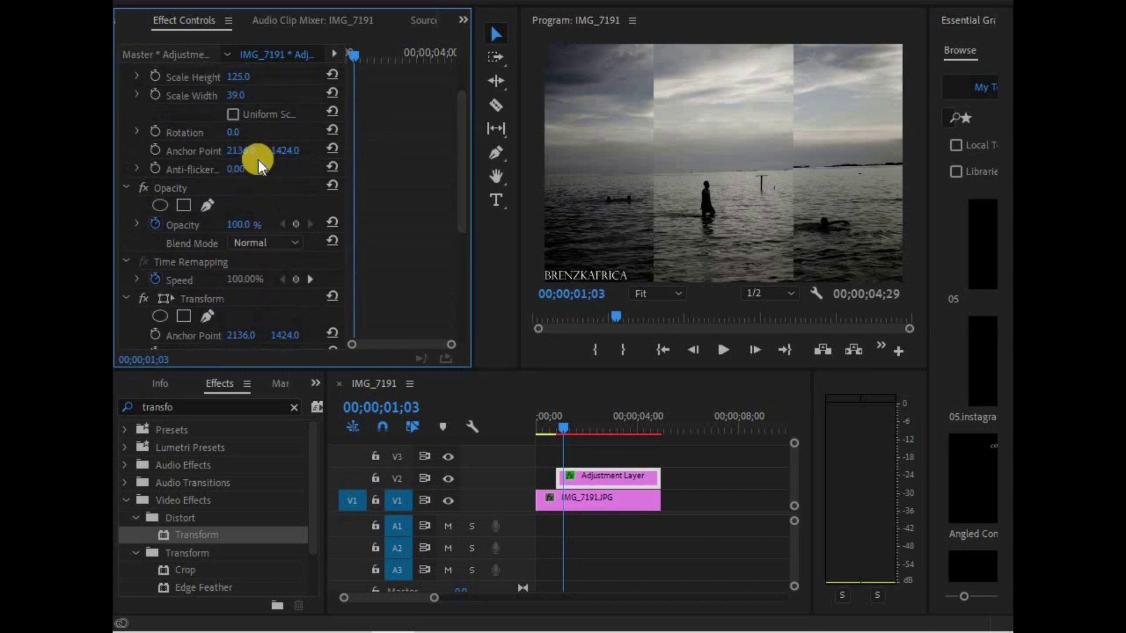
click(257, 127)
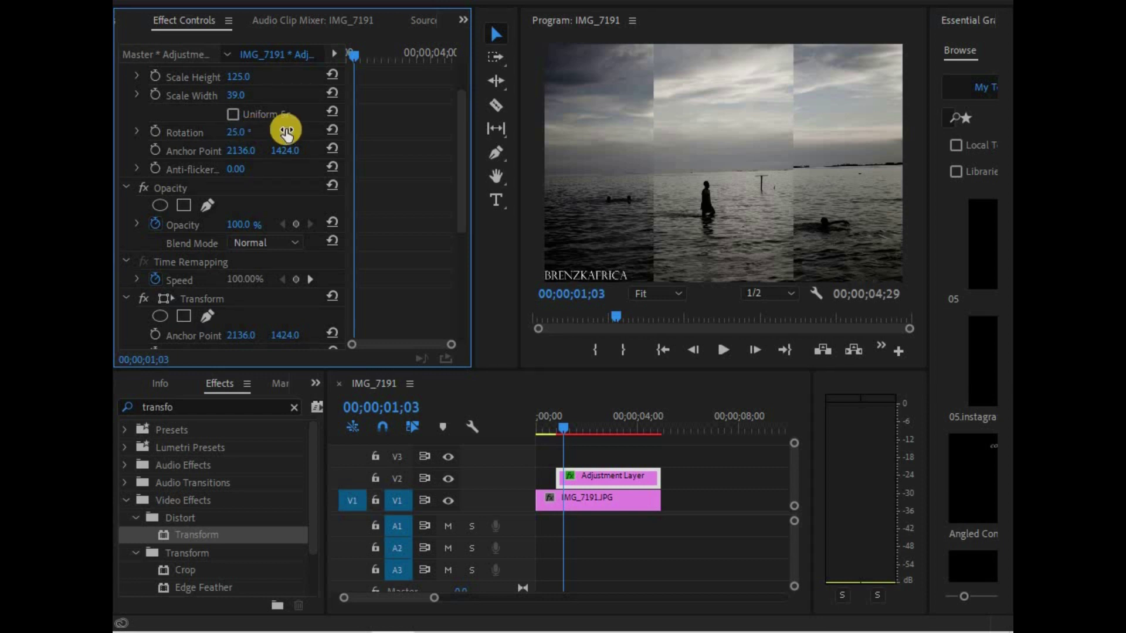
key(Return)
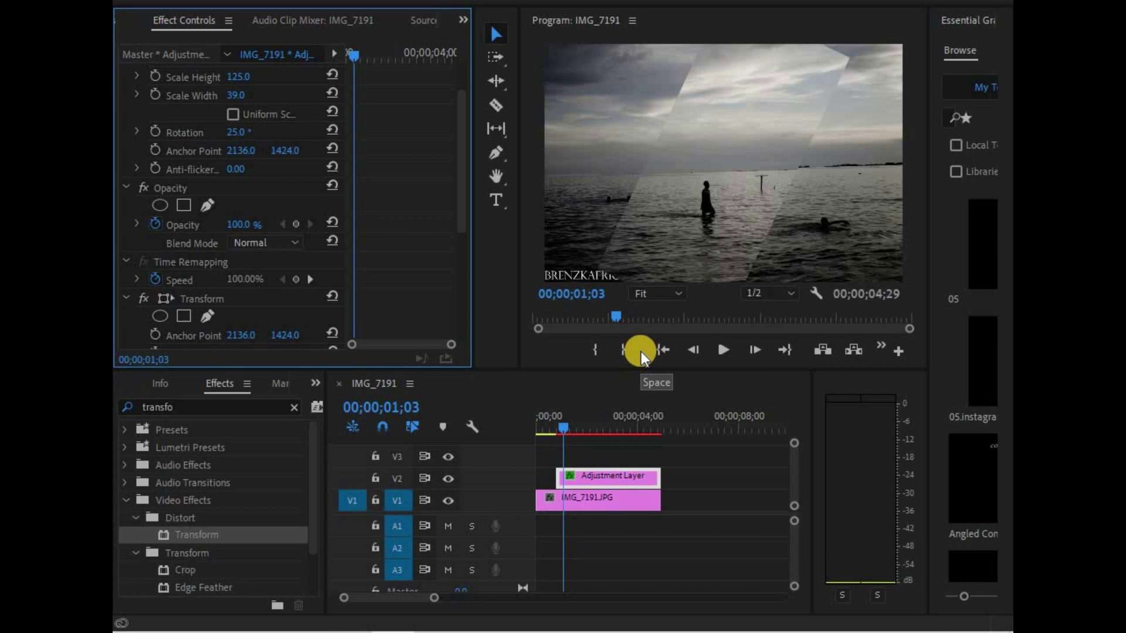
One frame earlier, keyframe Position X at -1403 to push the tilted strip off-frame
scroll(384, 100, up, 2)
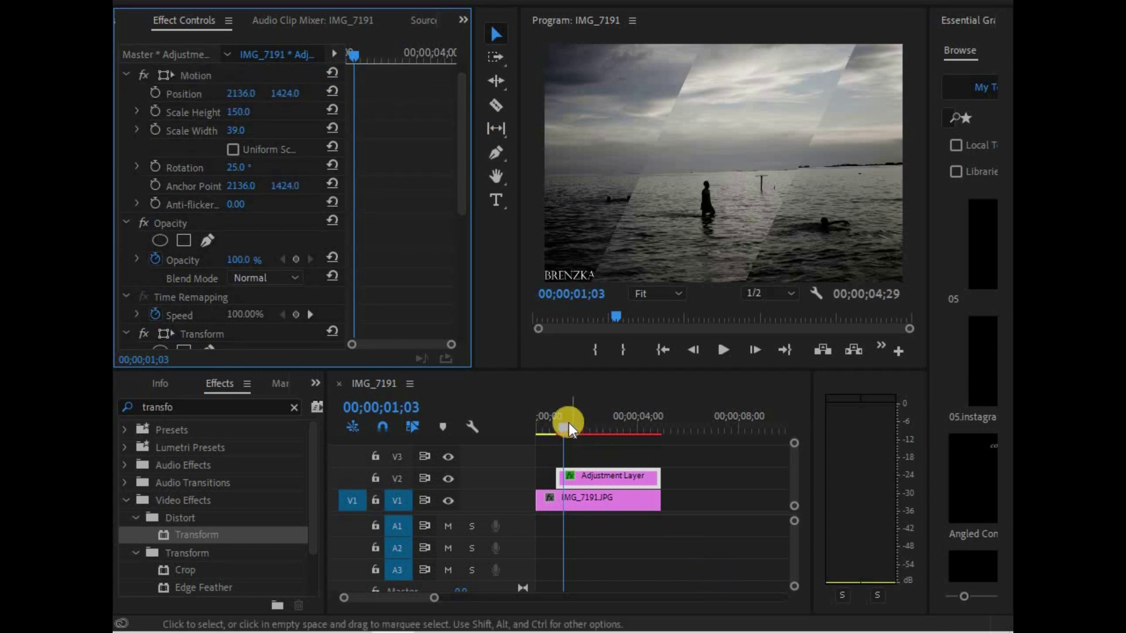
drag(568, 428, 562, 428)
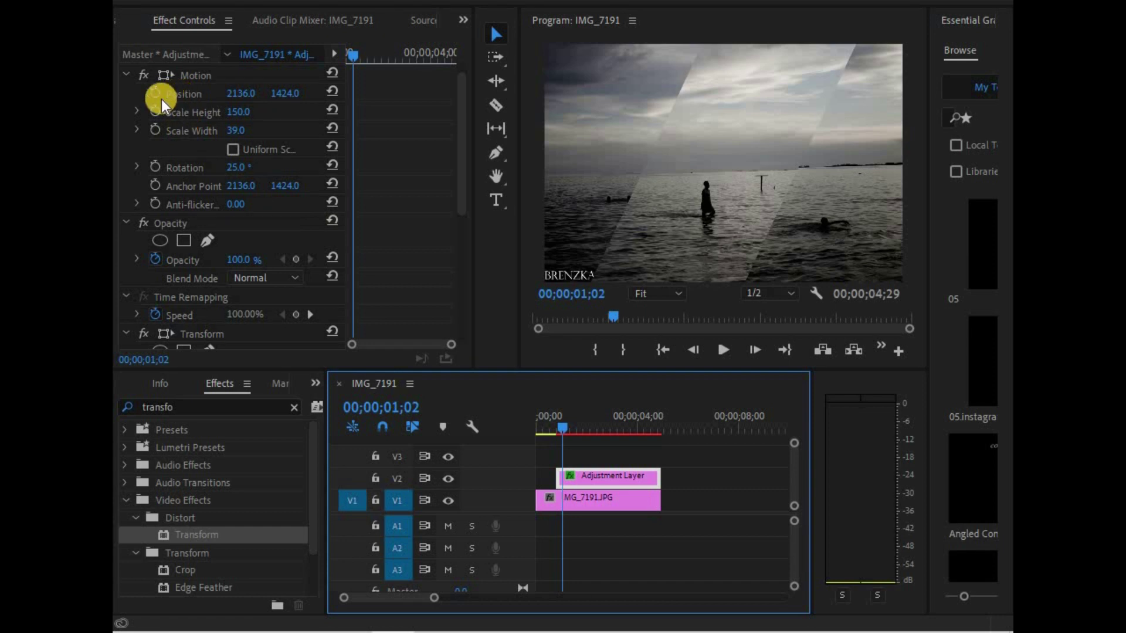
click(158, 96)
click(246, 93)
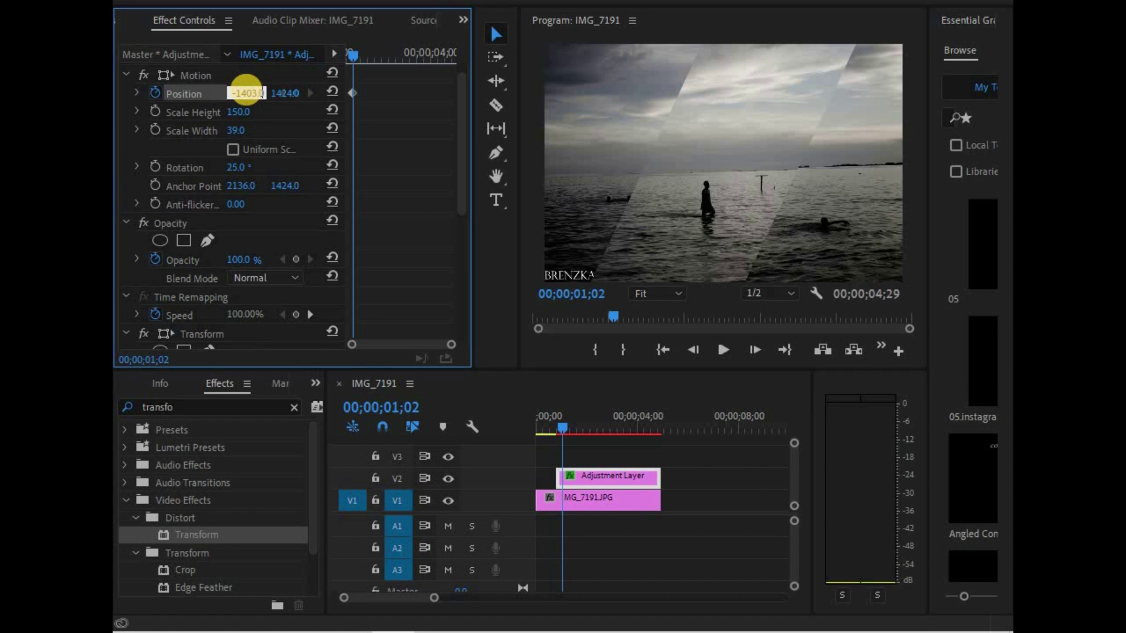
key(Return)
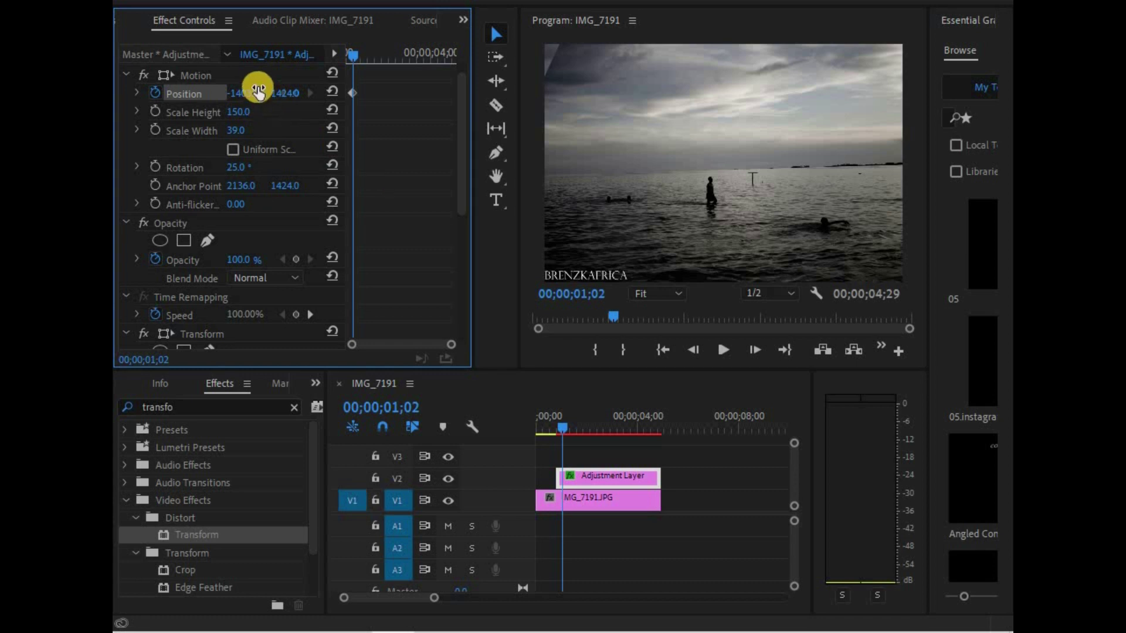
drag(562, 428, 655, 460)
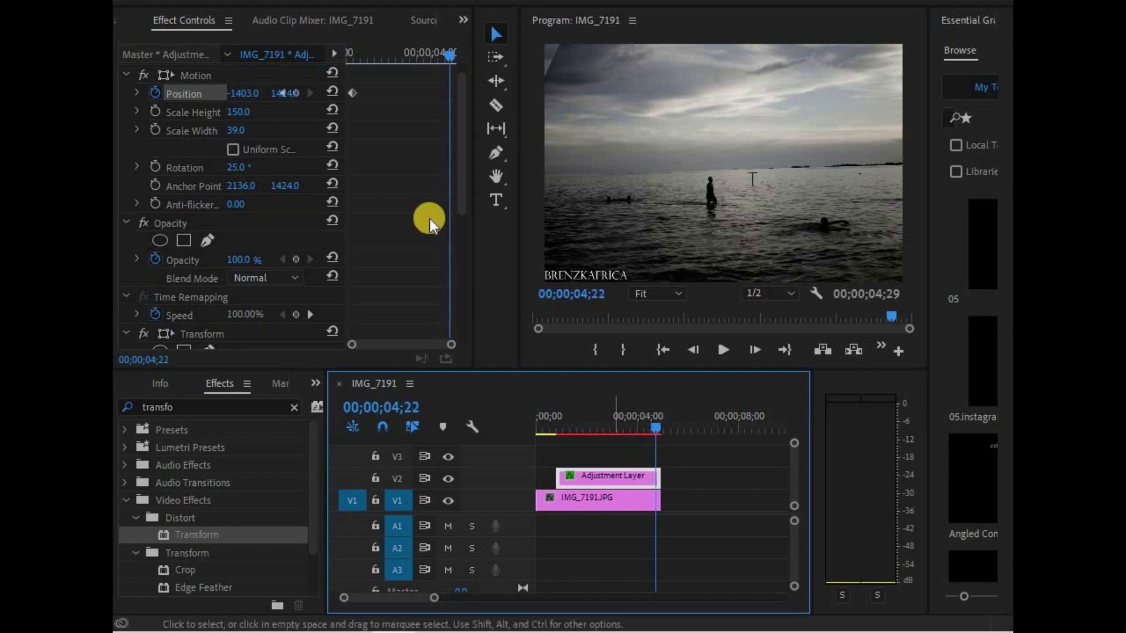
At 00;00;04;22, add a second Position keyframe with X set to 5803
click(257, 93)
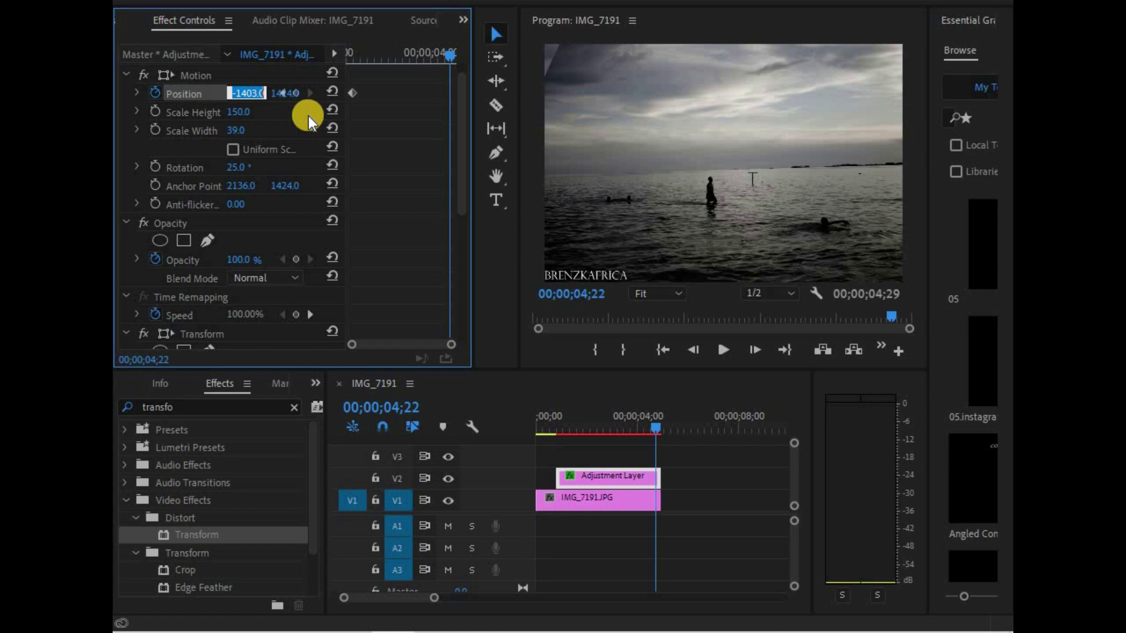
text(58)
key(Return)
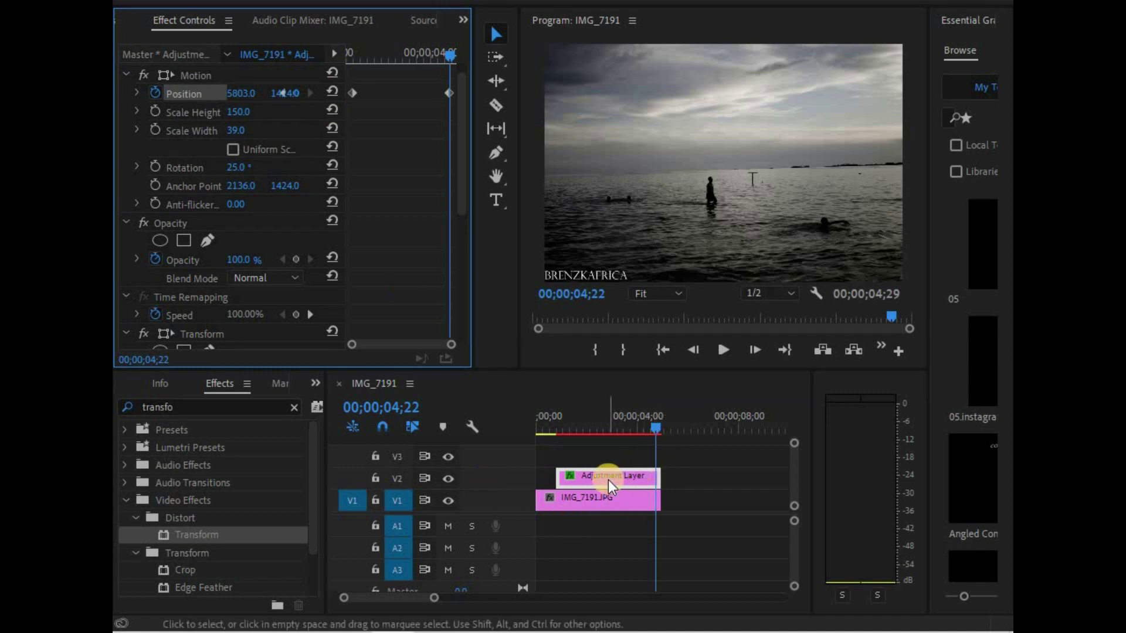
Duplicate the adjustment layer onto V3 above the original and save the project
drag(607, 485, 606, 457)
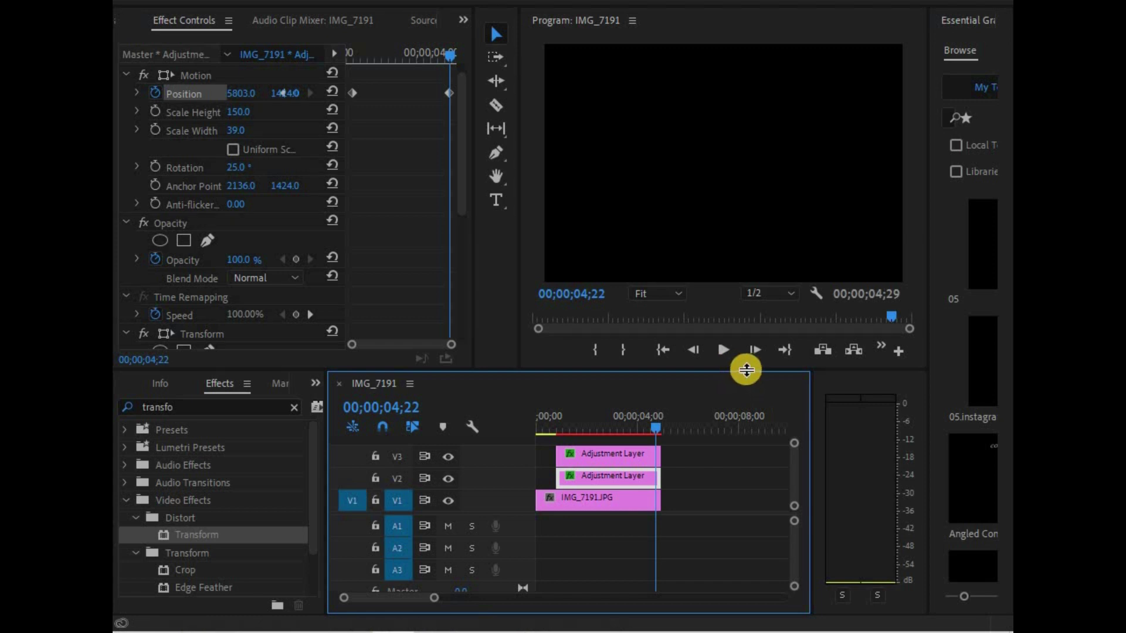
click(607, 455)
drag(606, 456, 533, 410)
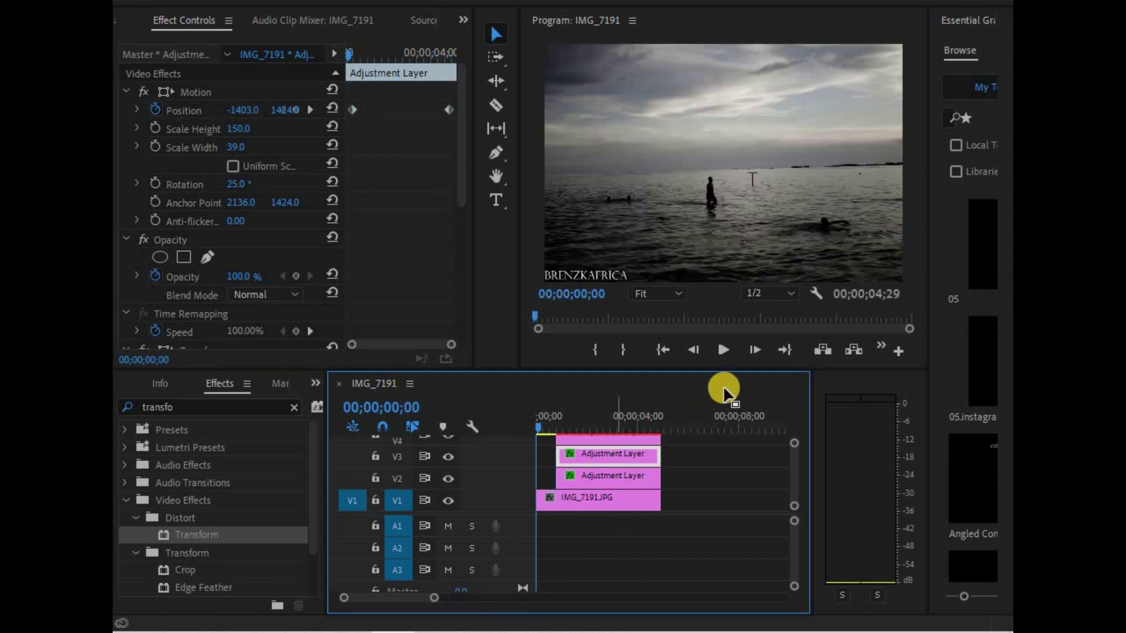
key(ctrl+s)
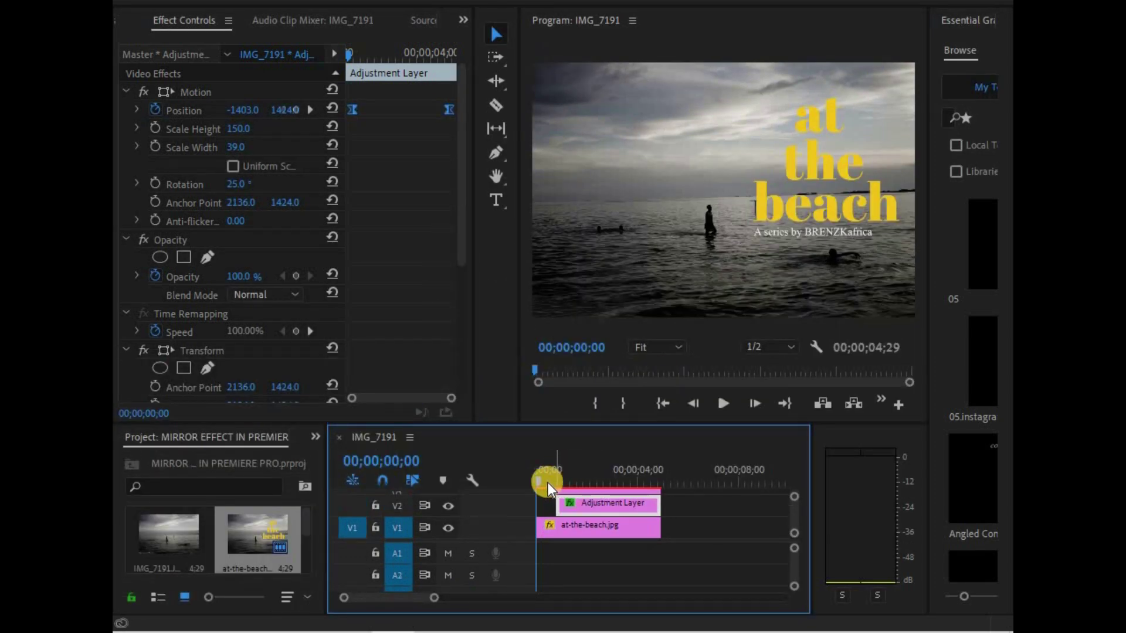
Scrub the playhead to preview the mirrored slices sweeping over the at-the-beach title image
drag(546, 480, 638, 475)
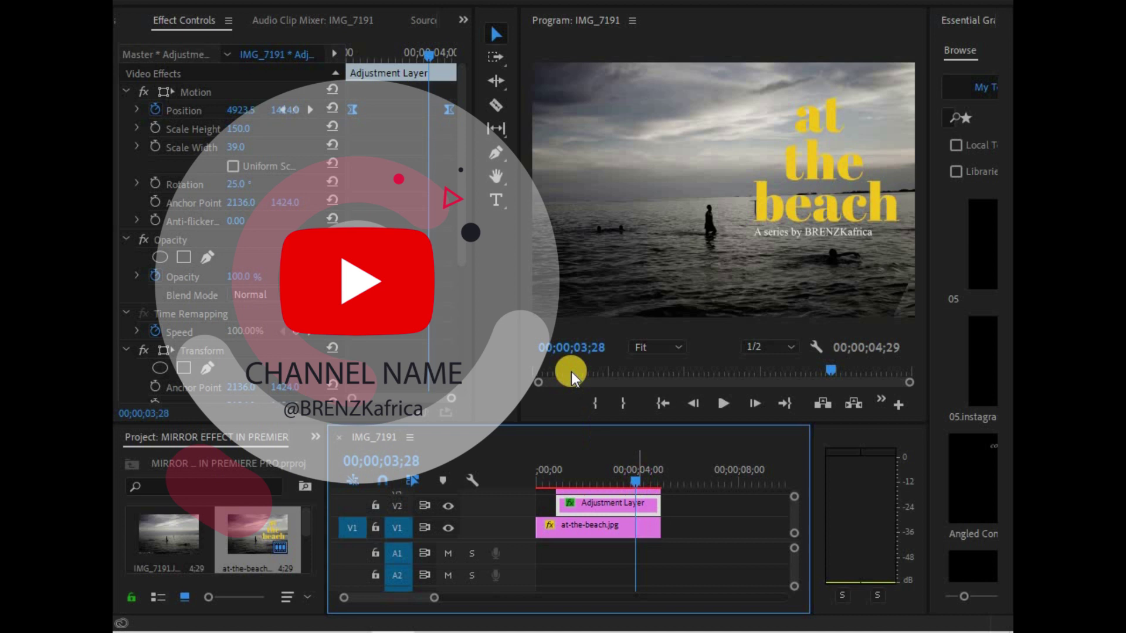